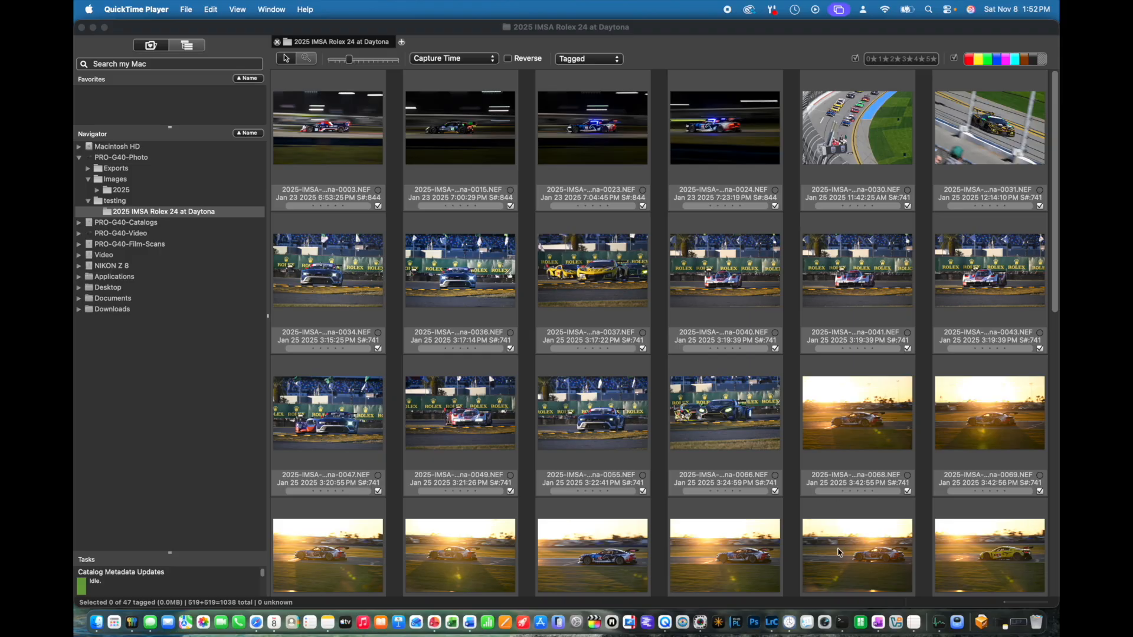
# Step: Switch to Terminal, view the code replacement file rolex-24-CR.tsv in vim, and quit without changes
pyautogui.click(841, 623)
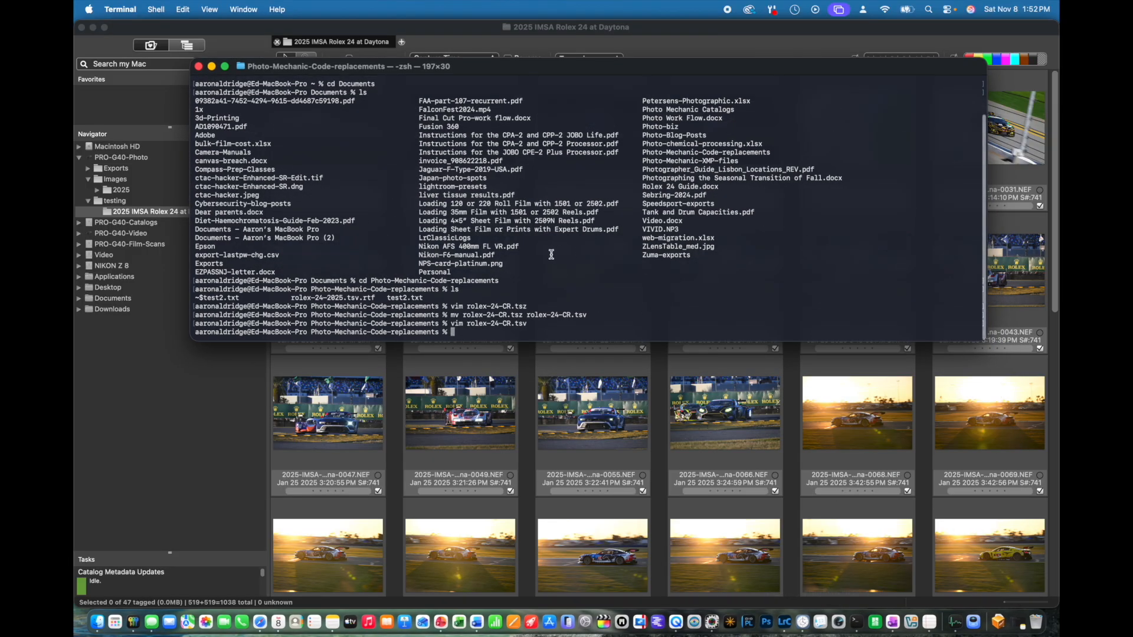
pyautogui.press('Up')
pyautogui.press('Return')
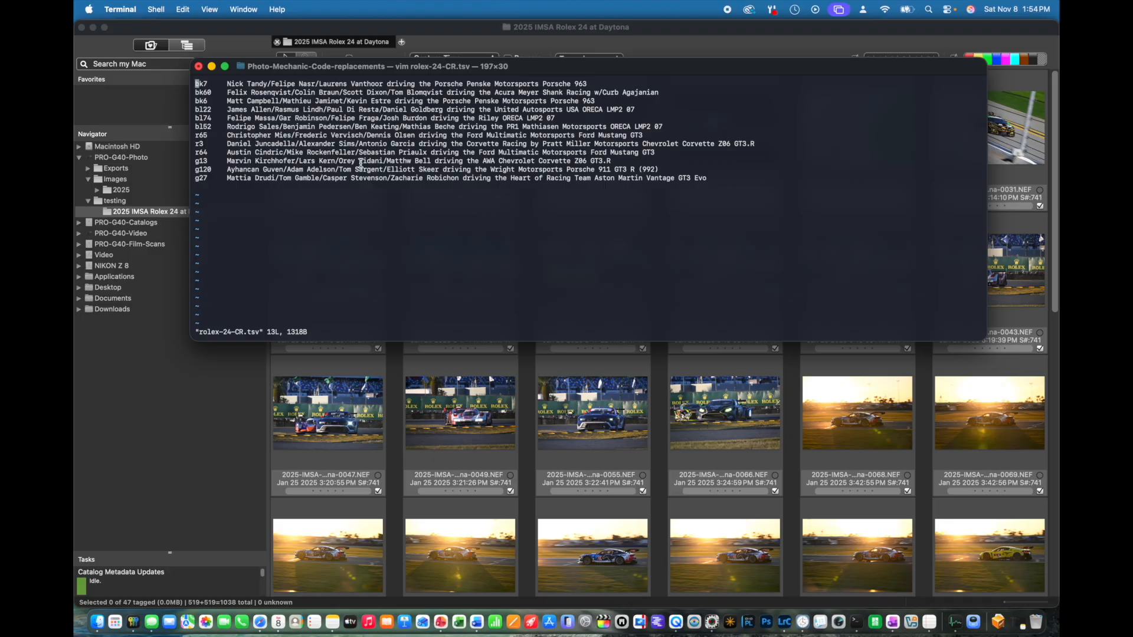
pyautogui.write(':q')
pyautogui.press('Return')
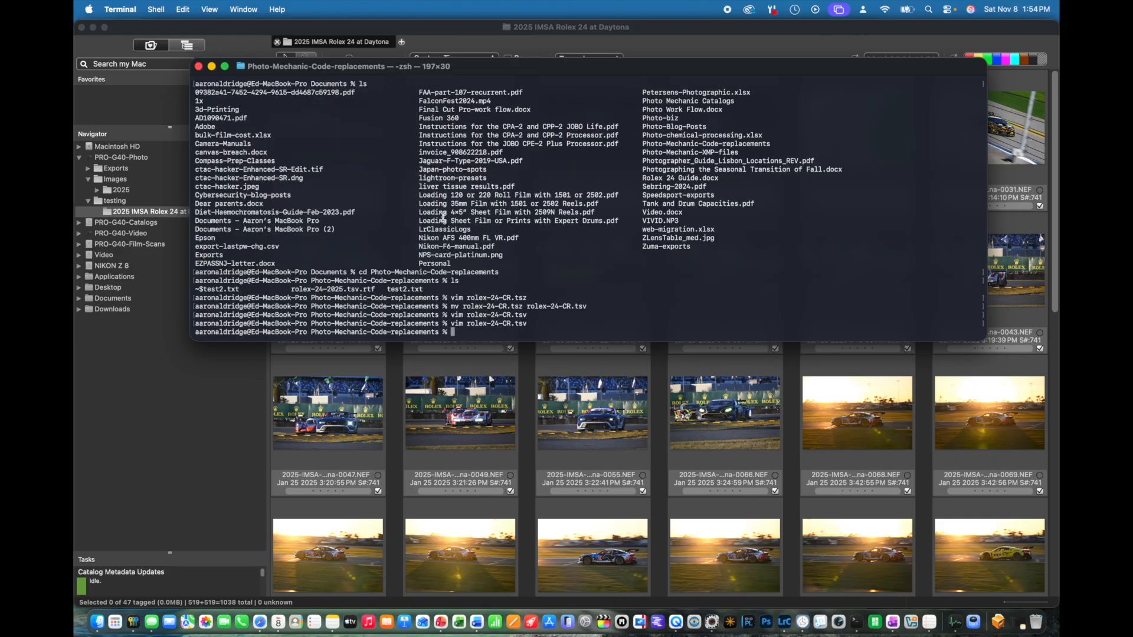
# Step: Switch to Photo Mechanic Plus, review the code replacement settings listing rolex-24-CR.tsv, and accept them
pyautogui.click(212, 399)
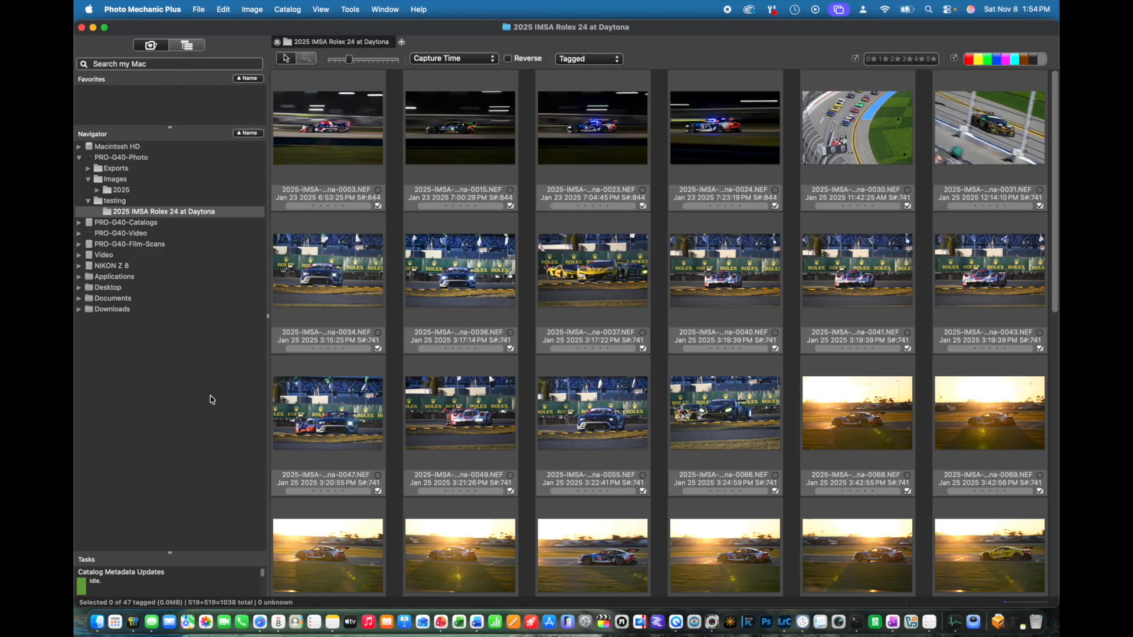
pyautogui.moveTo(354, 144)
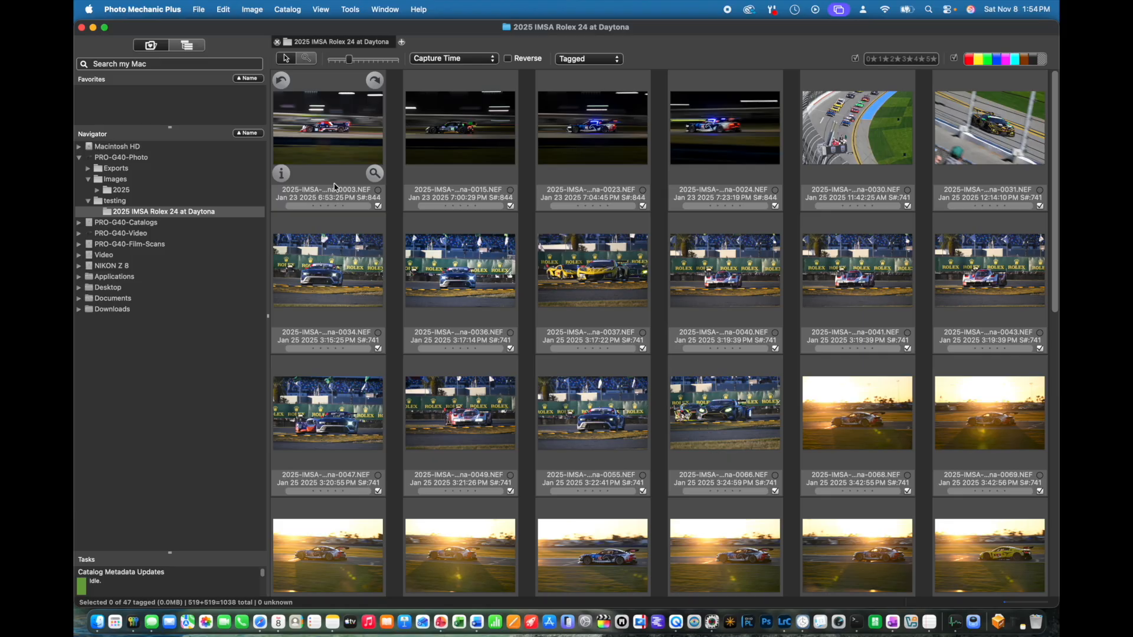
pyautogui.click(224, 11)
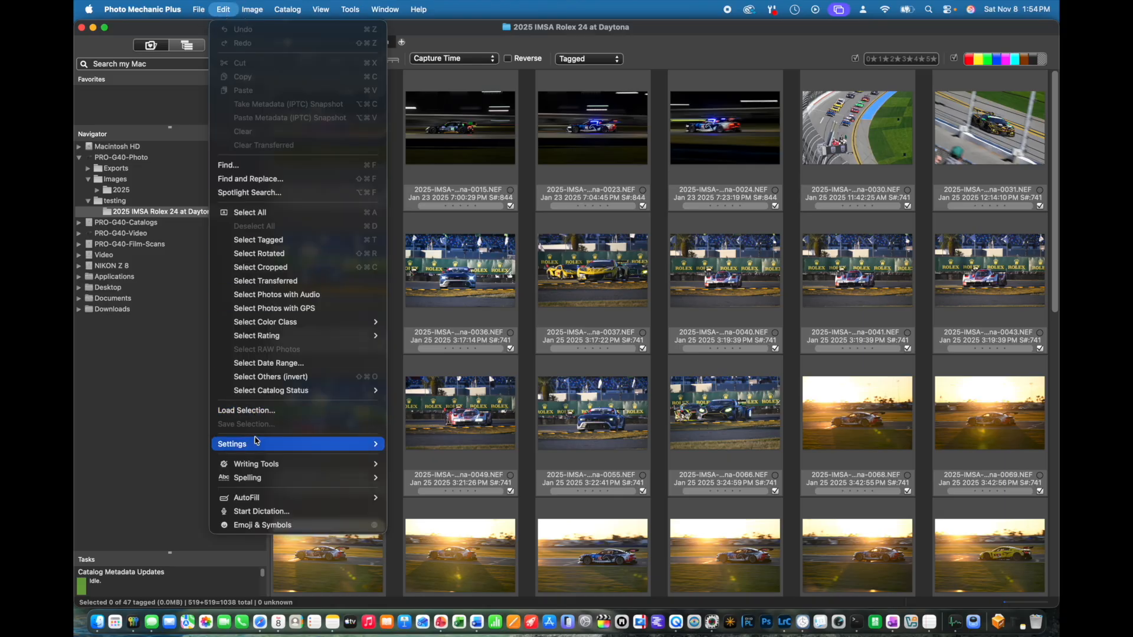
pyautogui.moveTo(255, 446)
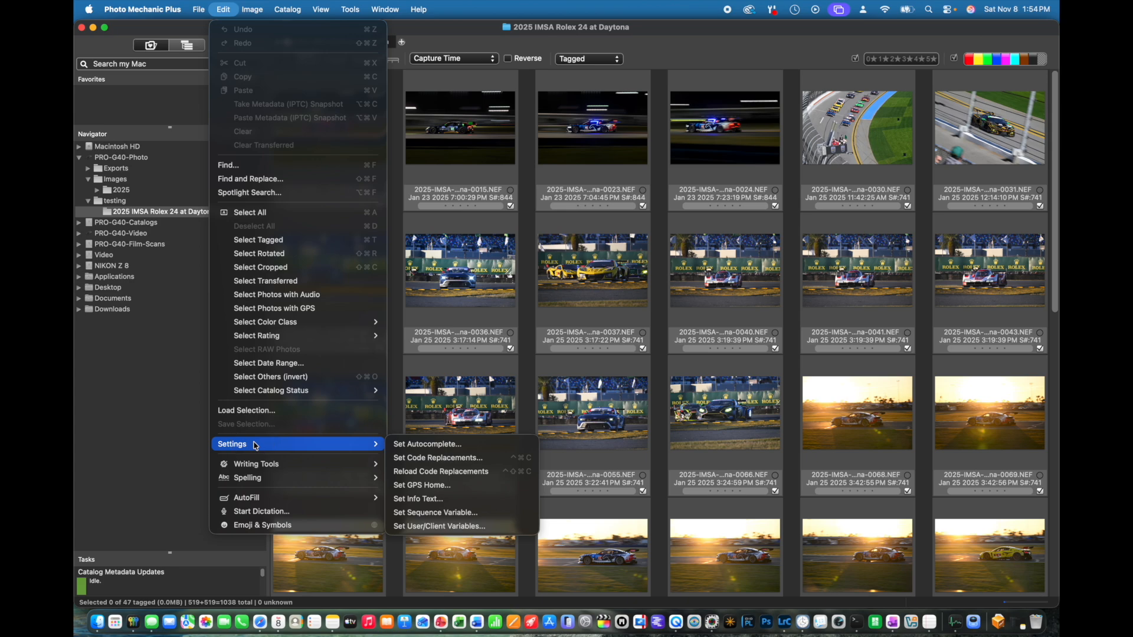
pyautogui.click(415, 459)
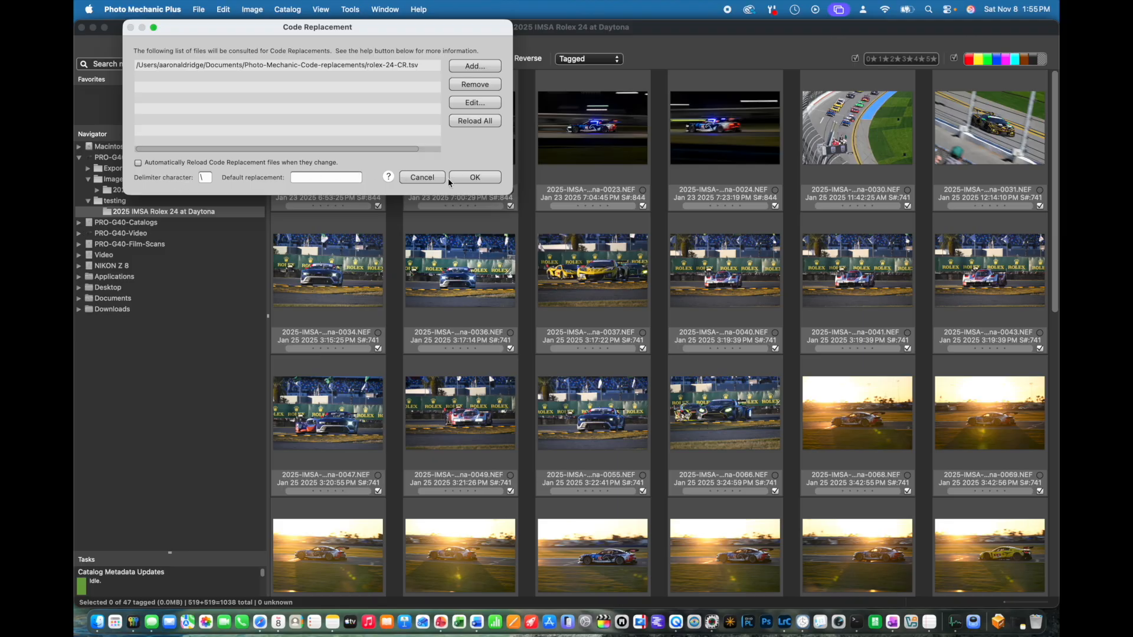
pyautogui.click(475, 177)
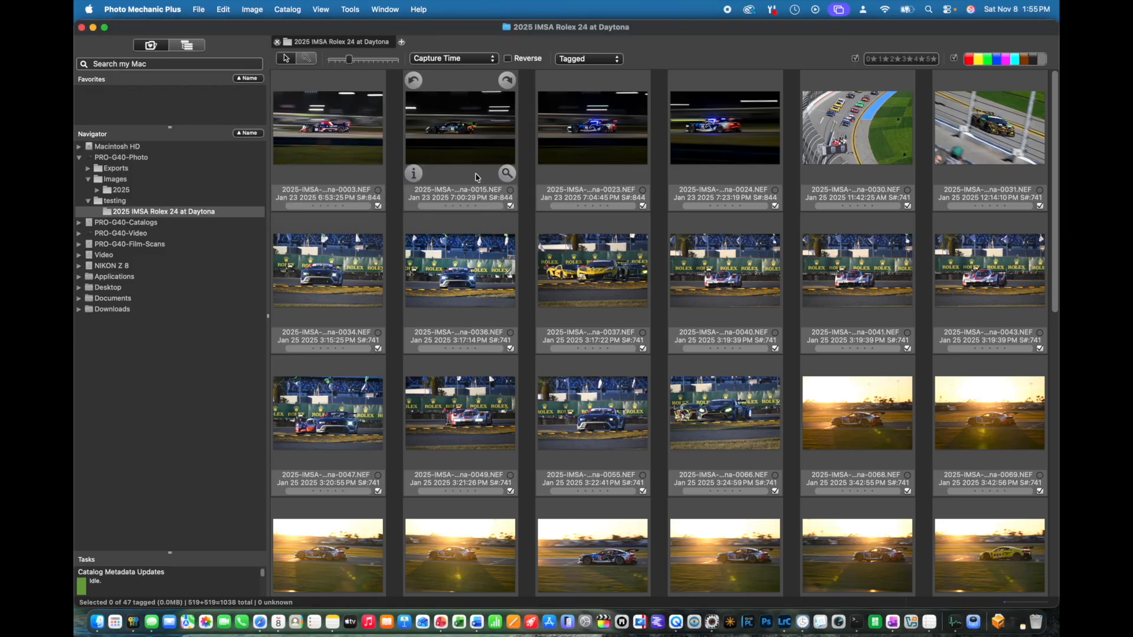
# Step: Open the IPTC metadata of photo 0003, replace the caption's X with the code \bl22\, and save and advance to the following photo
pyautogui.click(318, 172)
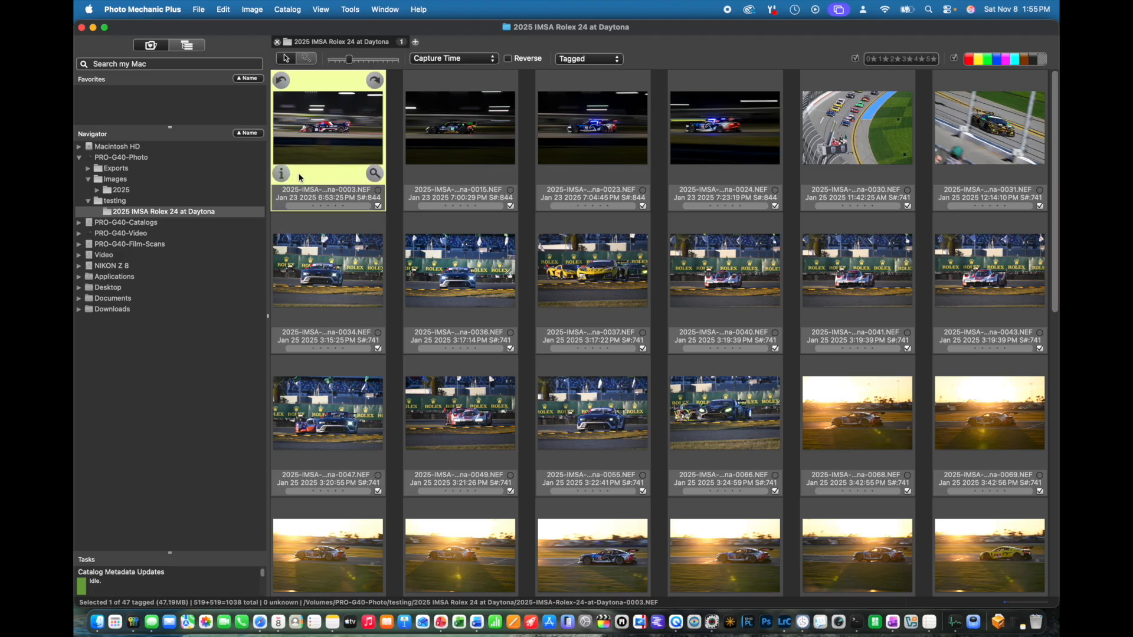
pyautogui.click(280, 174)
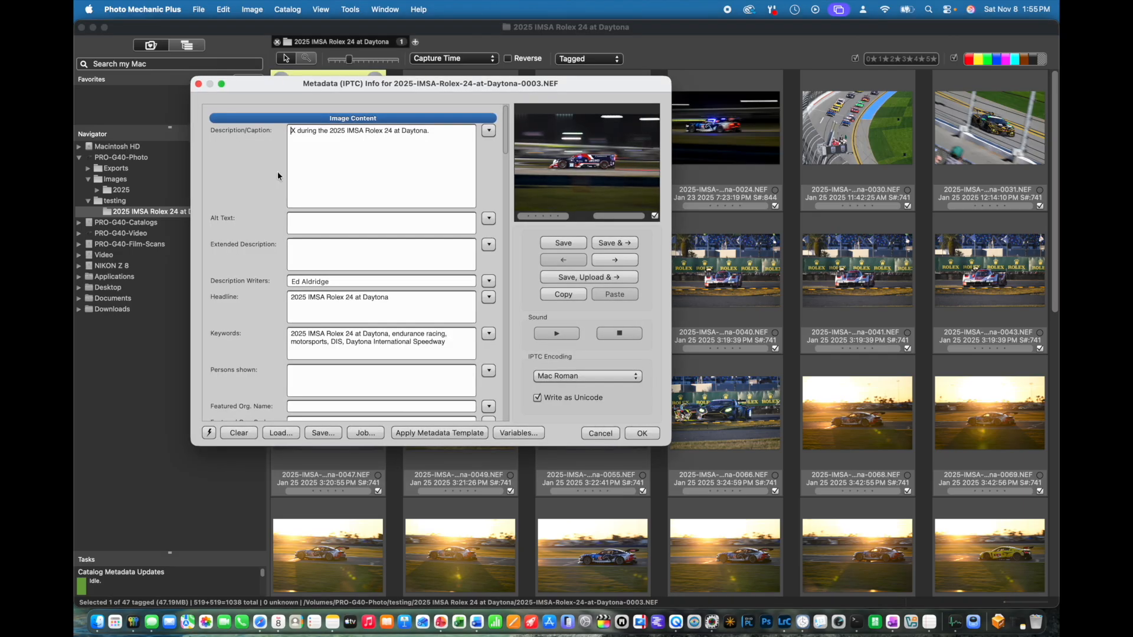
pyautogui.click(293, 130)
pyautogui.moveTo(294, 131); pyautogui.dragTo(286, 132)
pyautogui.press('BackSpace')
pyautogui.write('\\bl22')
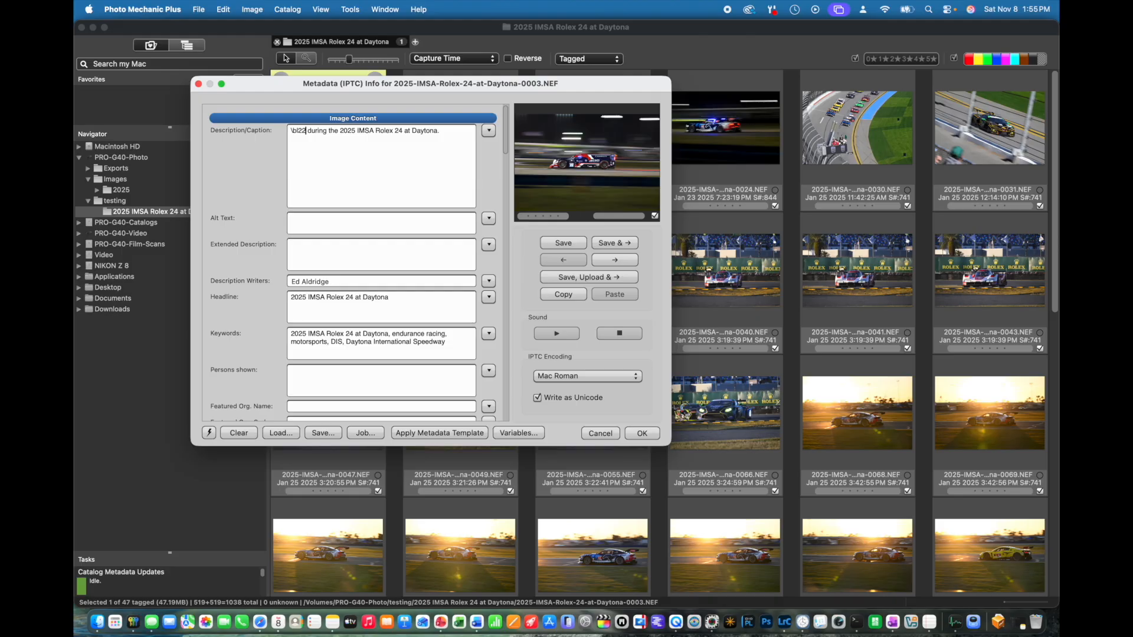
pyautogui.write('\\')
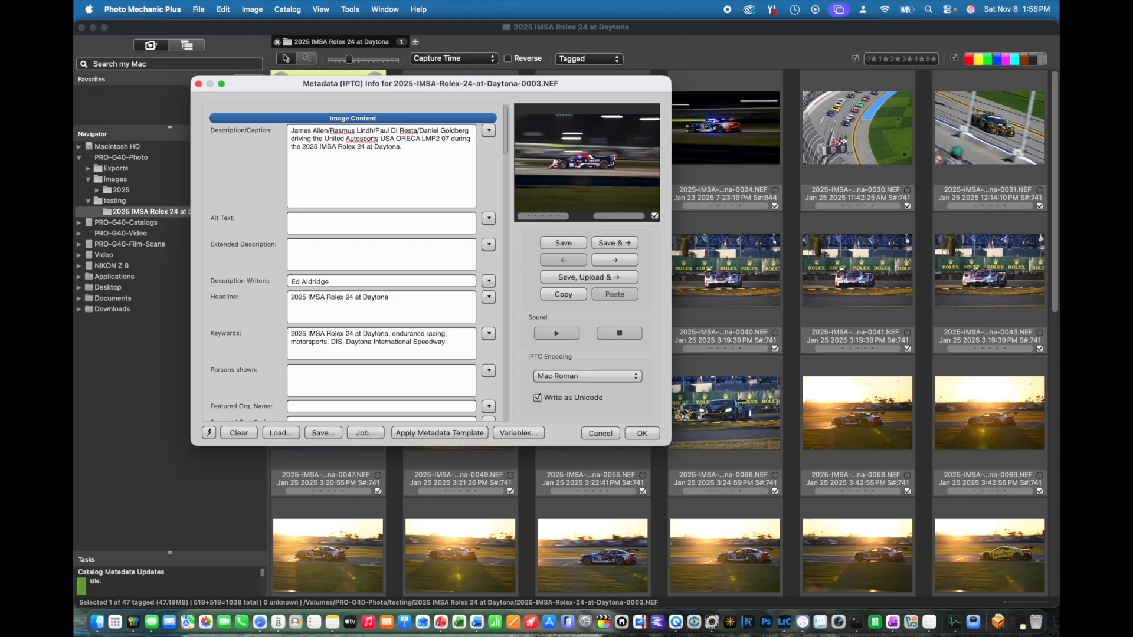
pyautogui.click(613, 243)
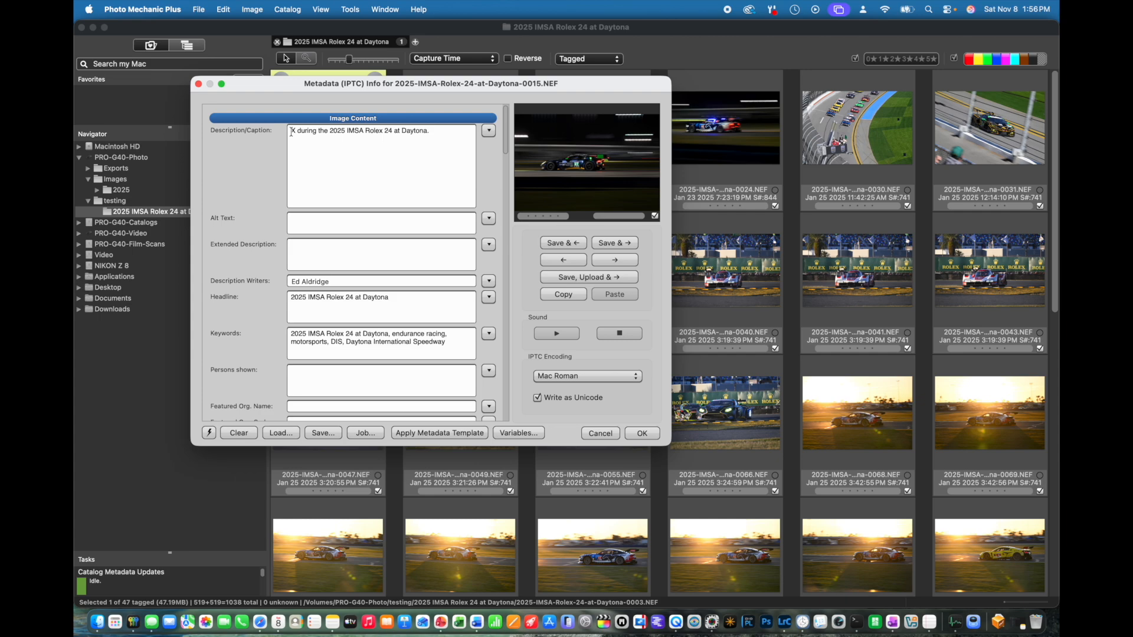
# Step: Replace the X in photo 0015's caption with the code \g27\, and save and advance to the following photo
pyautogui.doubleClick(292, 131)
pyautogui.press('BackSpace')
pyautogui.write('\\g2')
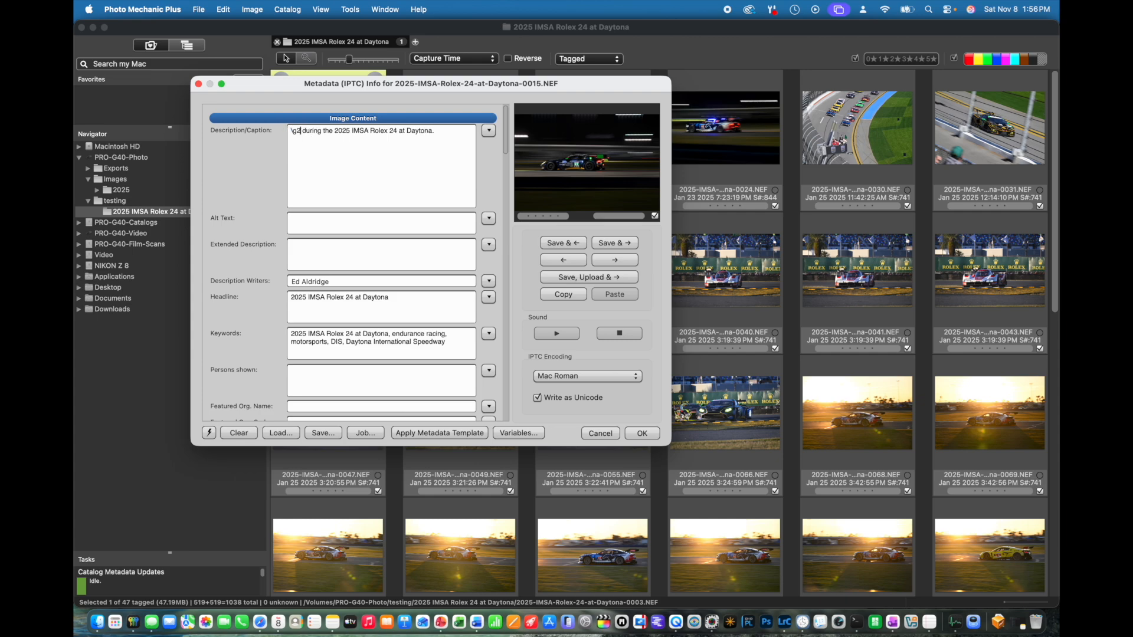
pyautogui.write('\\')
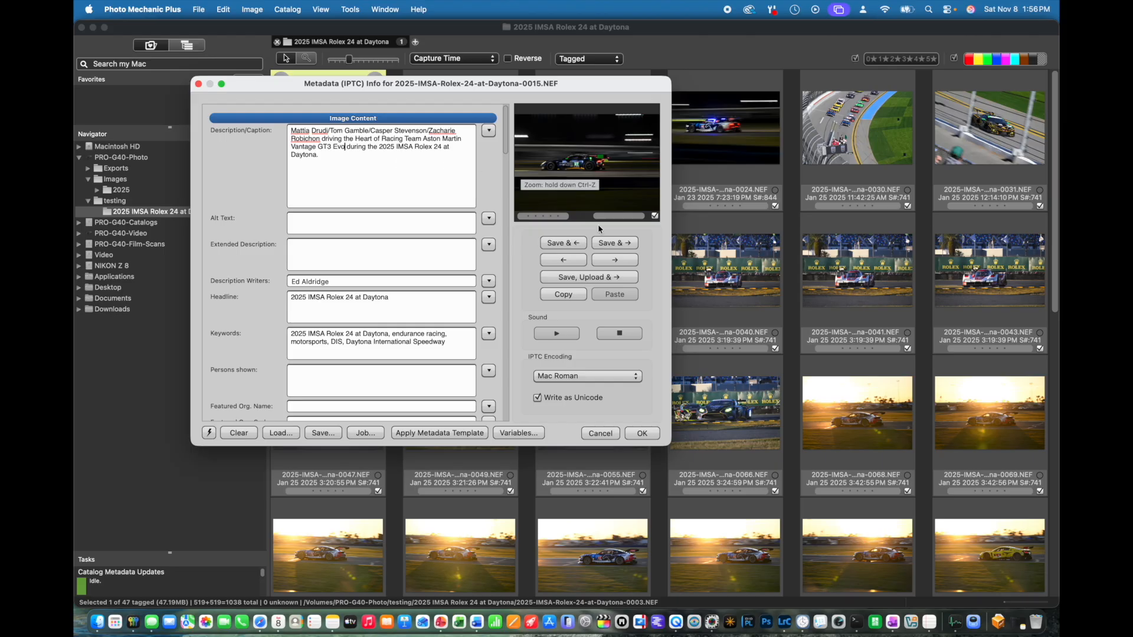
pyautogui.click(611, 243)
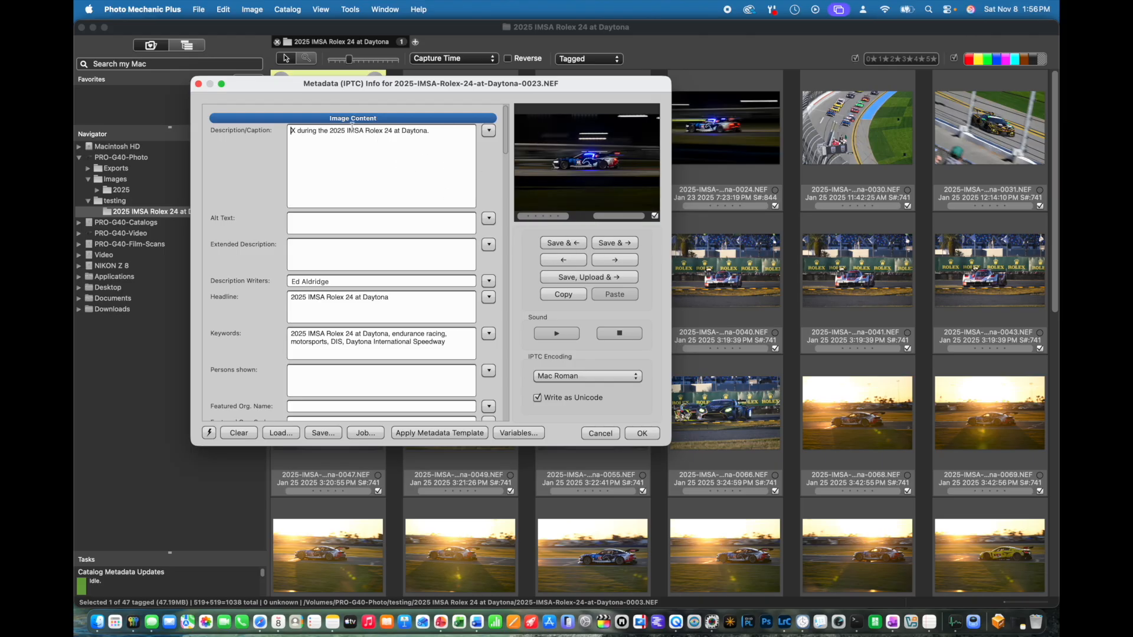
# Step: Replace the X in the captions of photos 0023 and 0024 with the code \r65\, saving and advancing after each
pyautogui.click(290, 130)
pyautogui.moveTo(290, 131); pyautogui.dragTo(295, 130)
pyautogui.press('BackSpace')
pyautogui.write('V')
pyautogui.write('65\\')
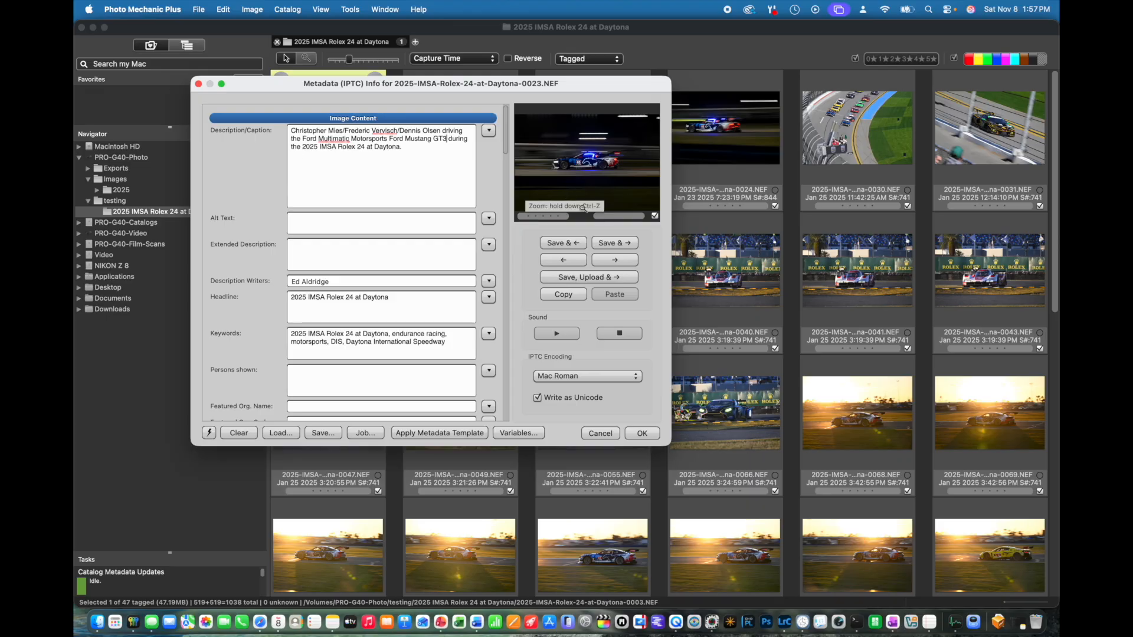
pyautogui.click(617, 242)
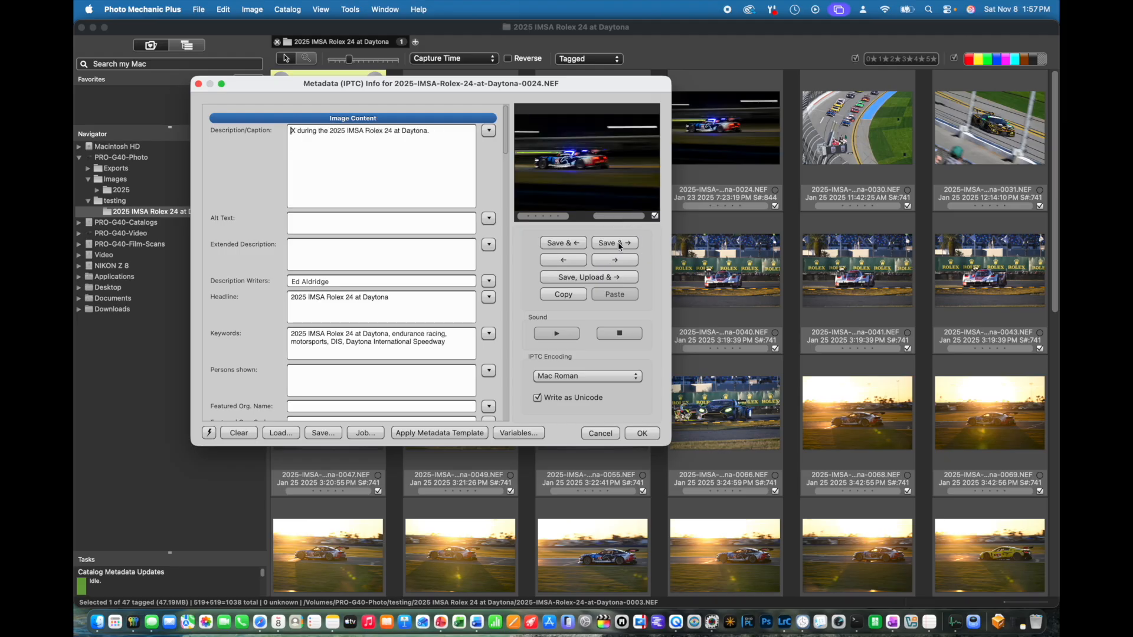
pyautogui.write('\\65\\')
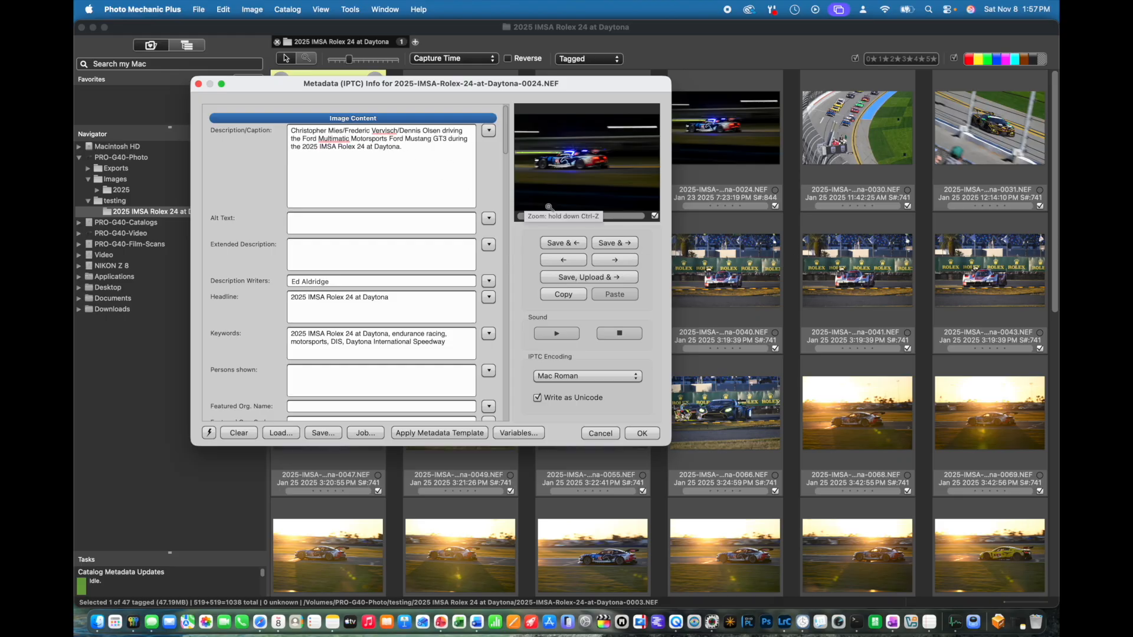
pyautogui.click(614, 243)
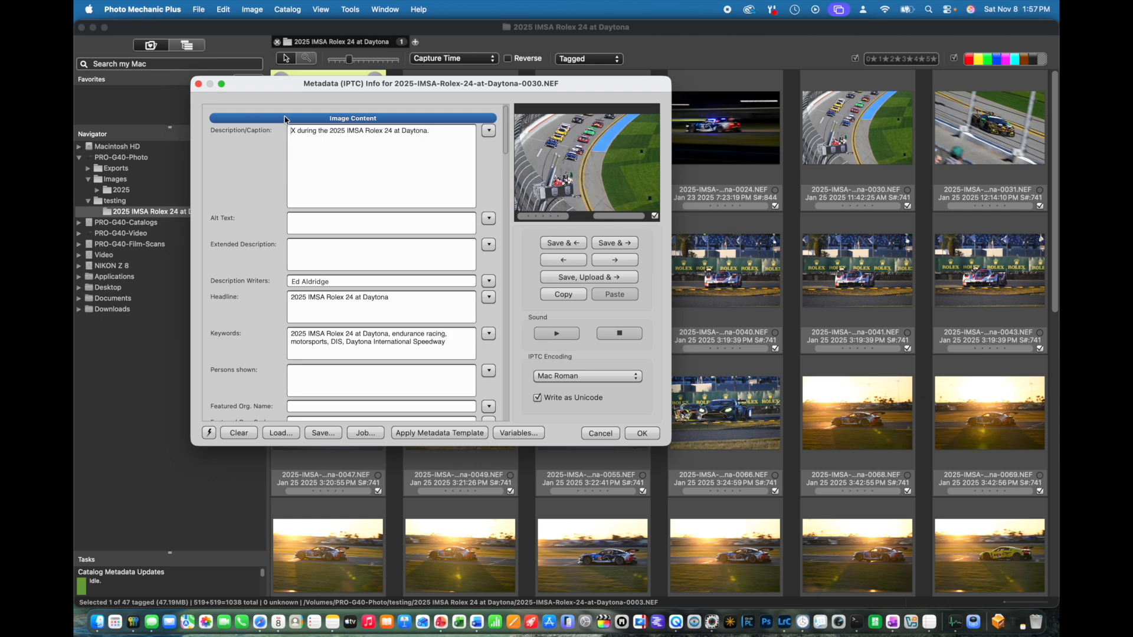
# Step: Replace the X in photo 0030's caption with the two codes \r64\ and \r65\, joined by "and"
pyautogui.moveTo(297, 130); pyautogui.dragTo(293, 130)
pyautogui.press('BackSpace')
pyautogui.write('V64')
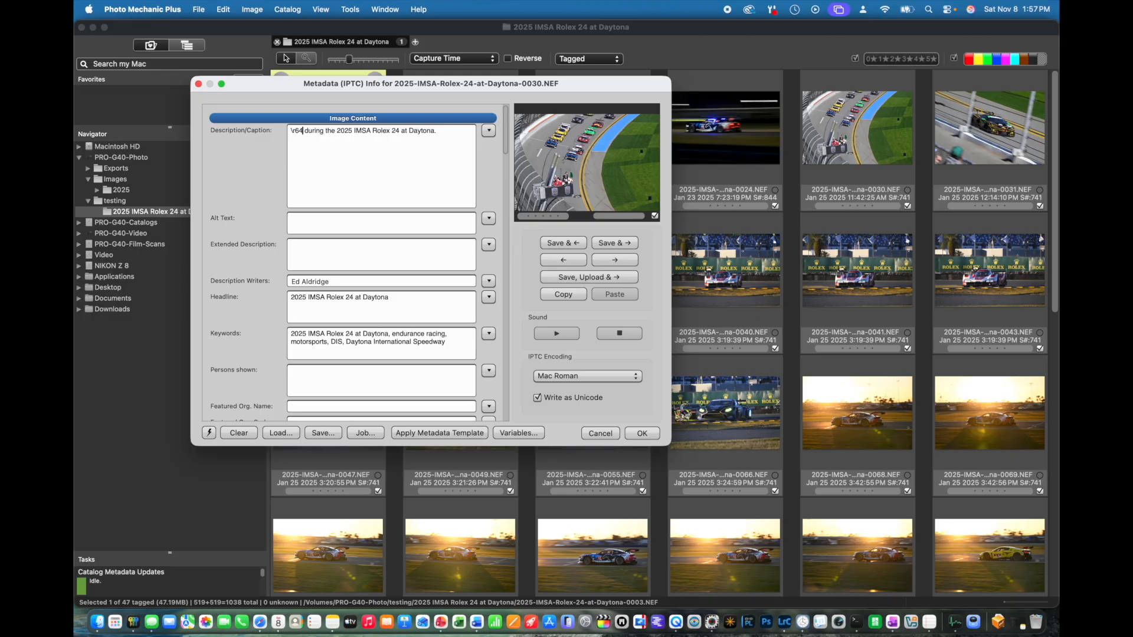
pyautogui.write('\\ and')
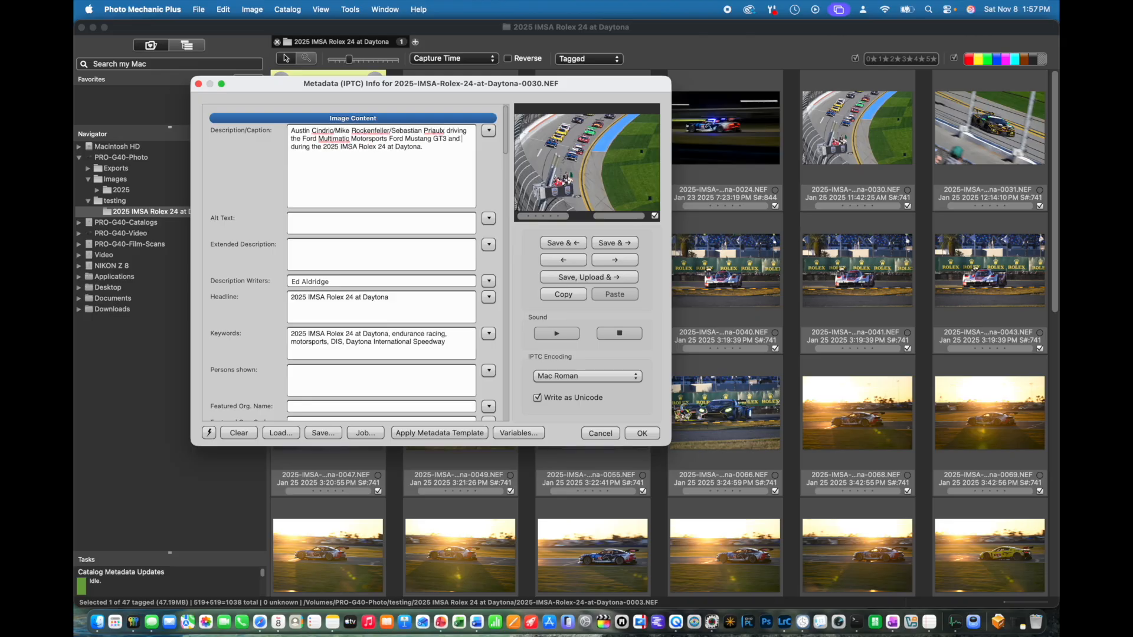
pyautogui.write(' \\v65\\')
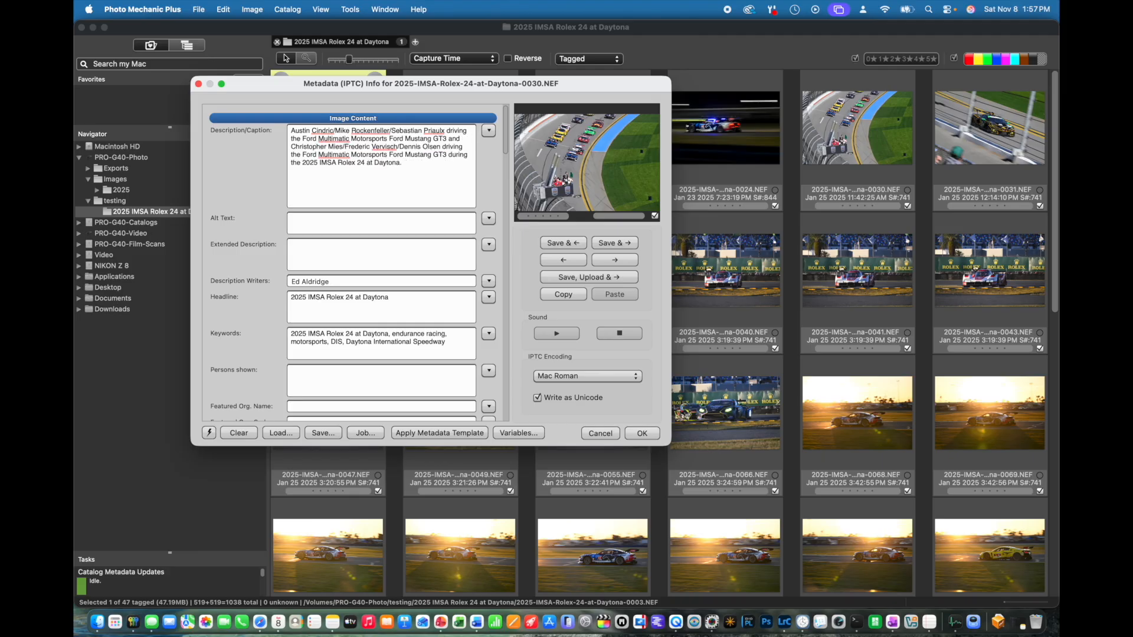
# Step: Insert "lead the GT pack to the green flag" before "during" in photo 0030's caption, and save and advance to the following photo
pyautogui.write(' lead the')
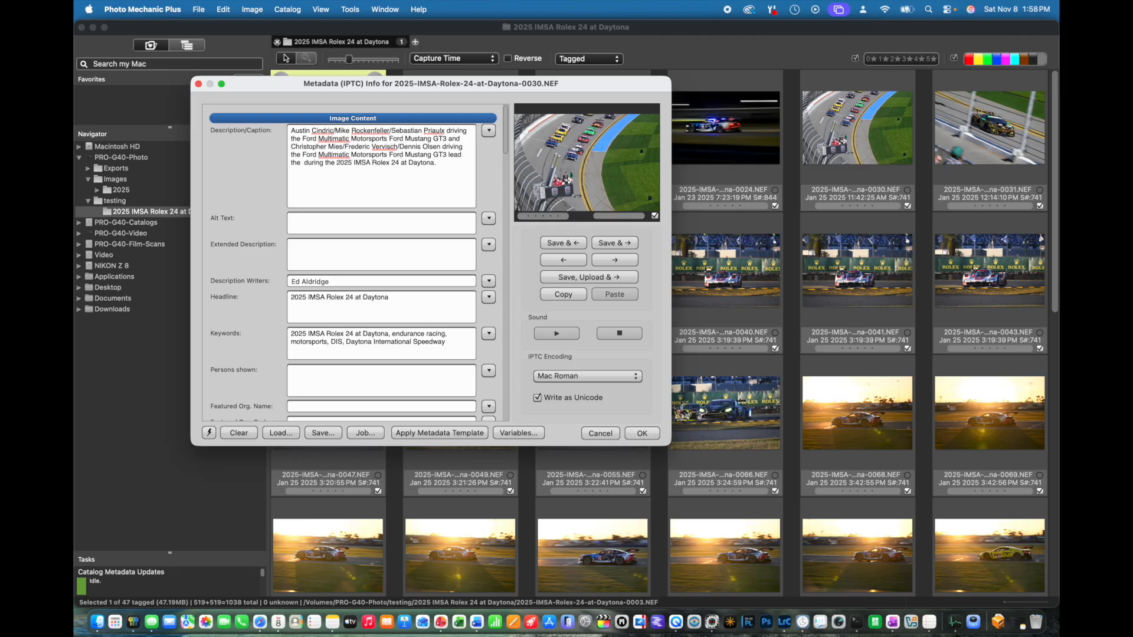
pyautogui.write(' GT pad')
pyautogui.press('BackSpace')
pyautogui.write('ck to the ')
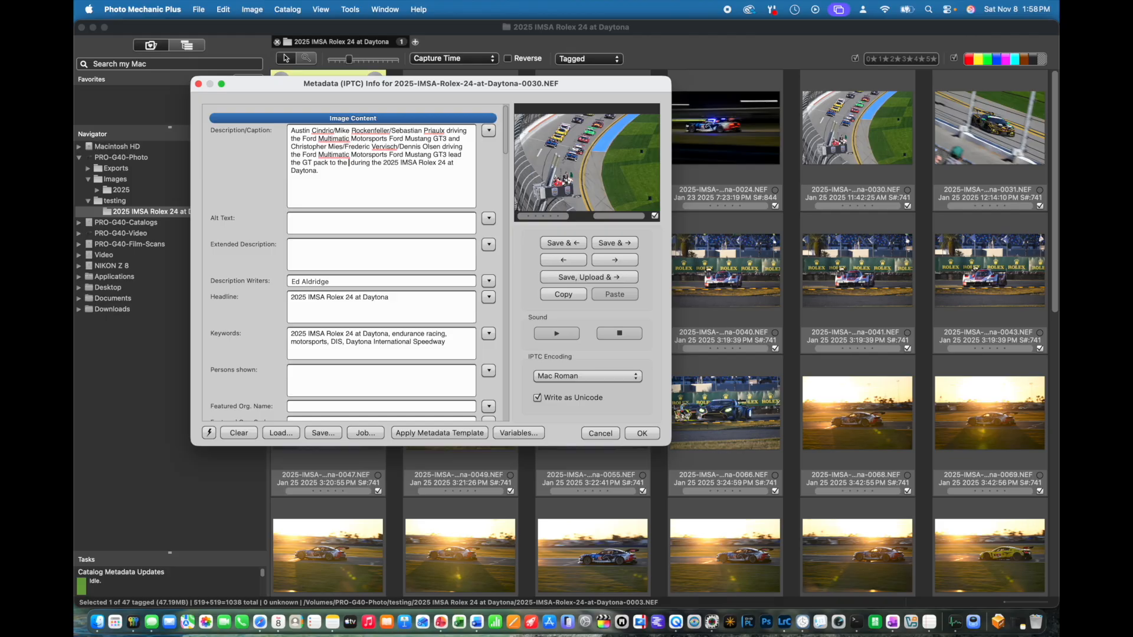
pyautogui.write('green f')
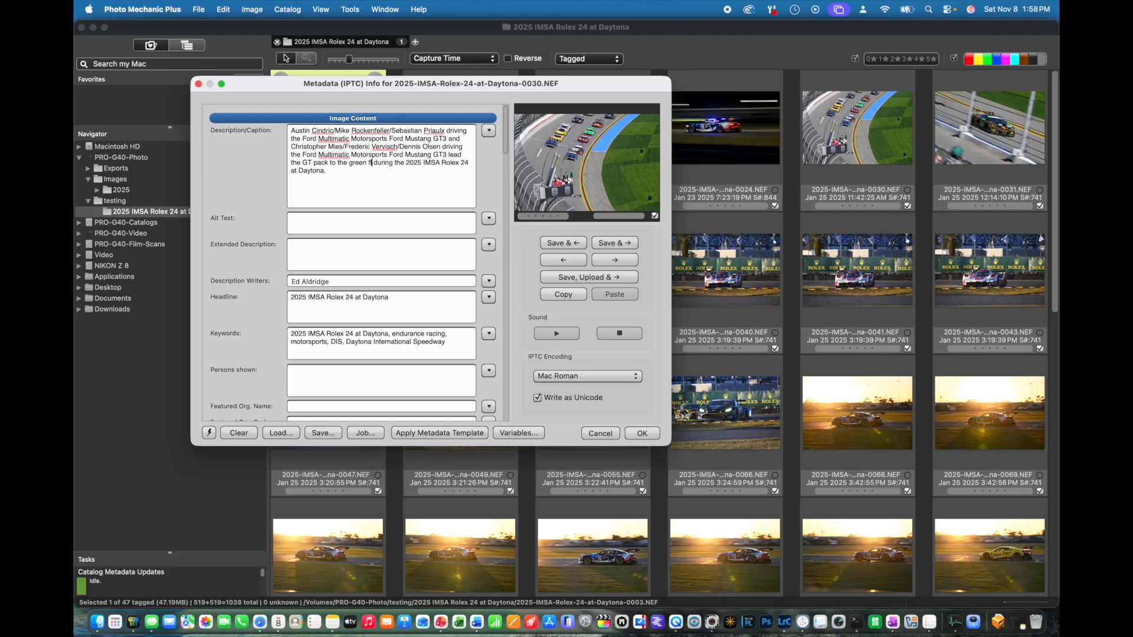
pyautogui.write('lag')
pyautogui.click(618, 244)
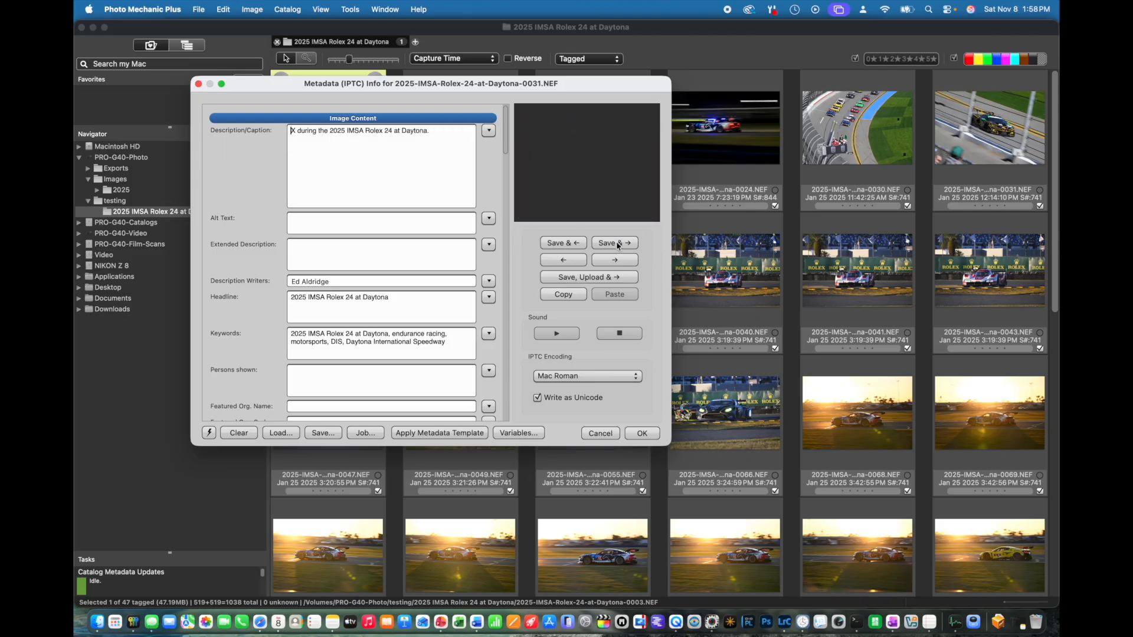